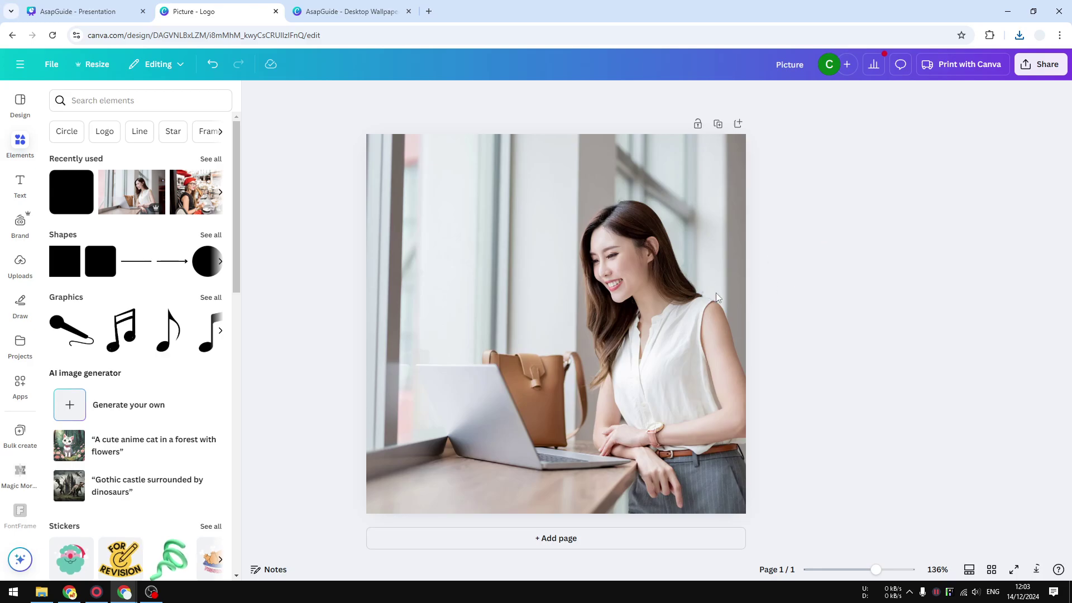
Step: Export the design as a 500 × 500 px JPG, saved as Picture.jpg
{"action": "left_click", "coordinate": [1039, 66]}
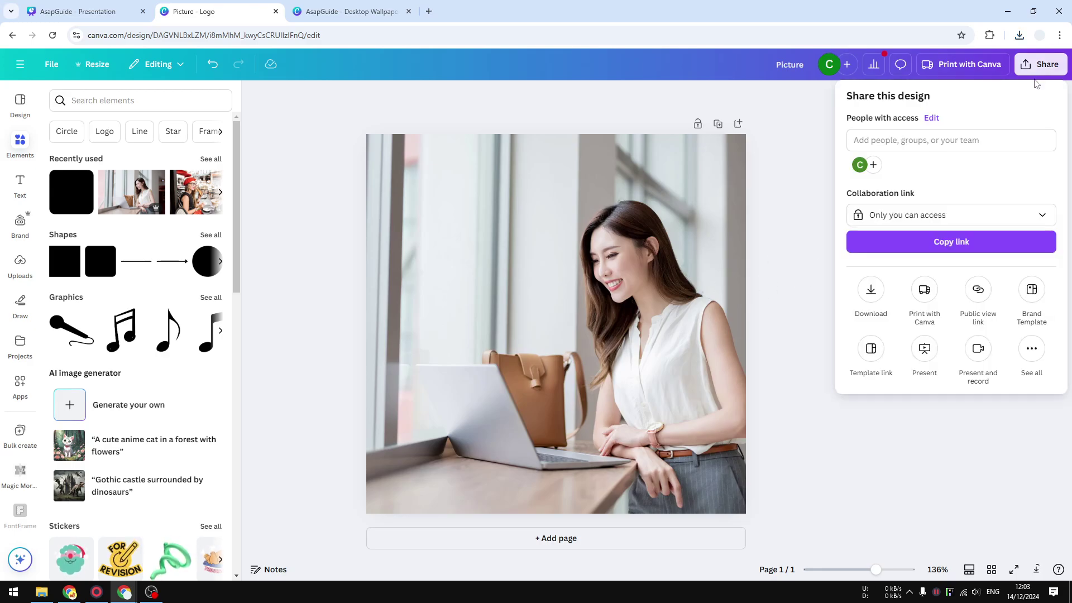
{"action": "left_click", "coordinate": [874, 297]}
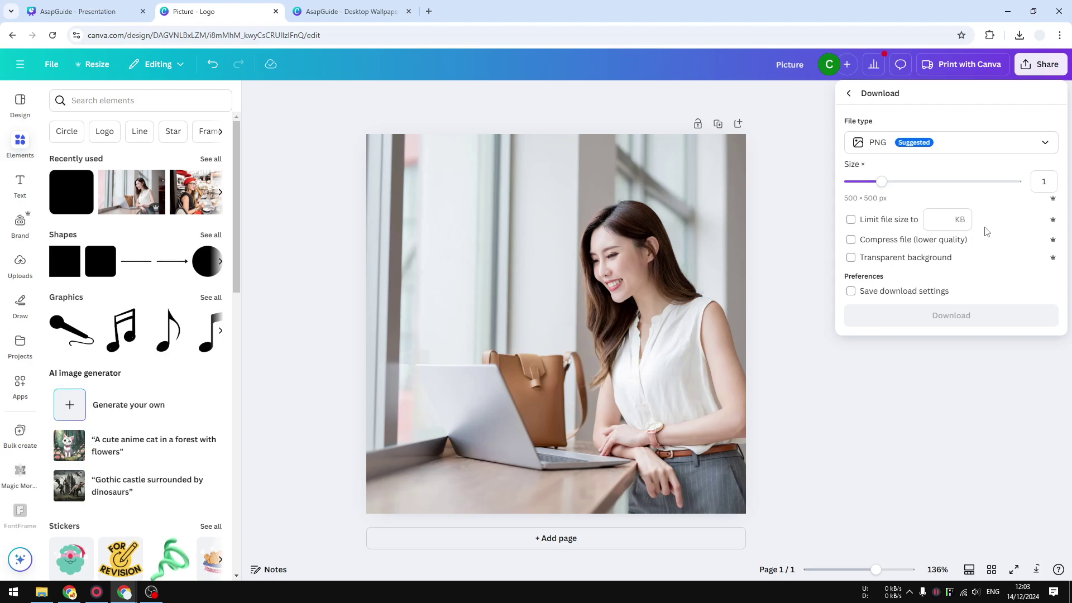
{"action": "left_click", "coordinate": [952, 144]}
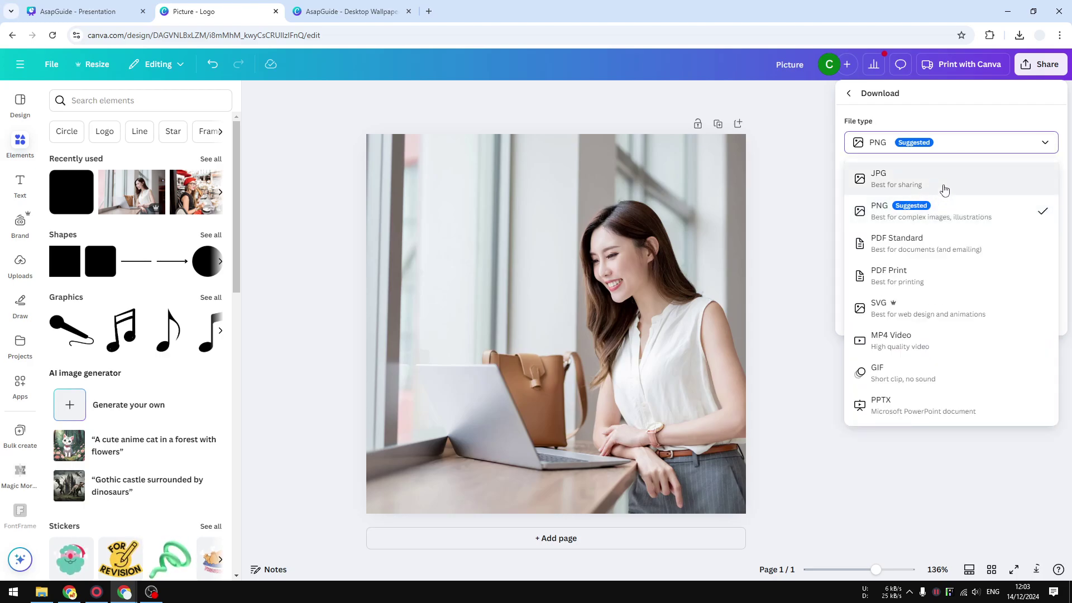
{"action": "left_click", "coordinate": [894, 190]}
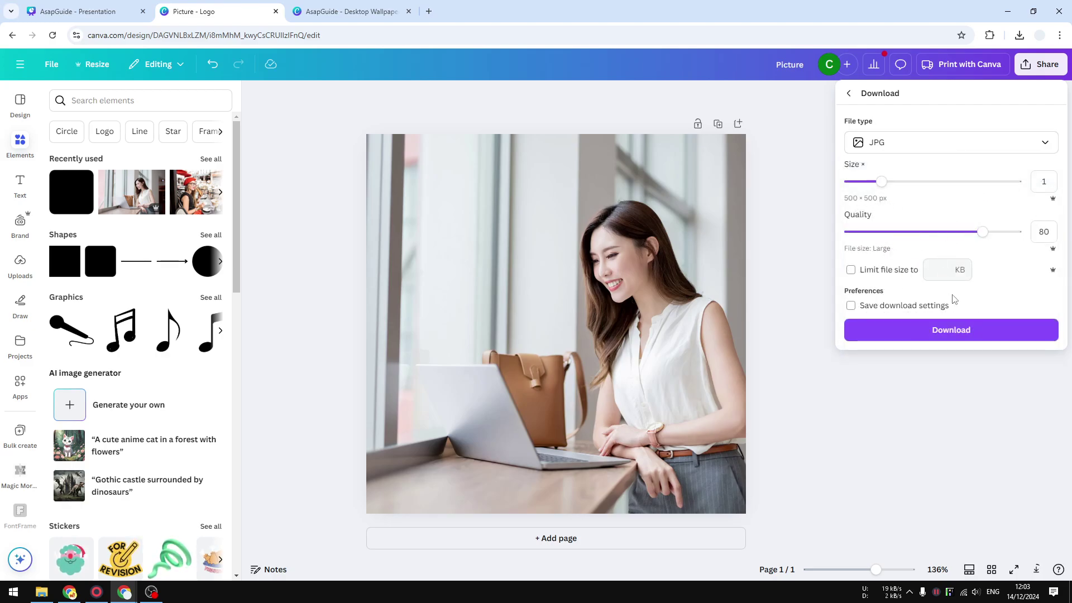
{"action": "left_click", "coordinate": [991, 333]}
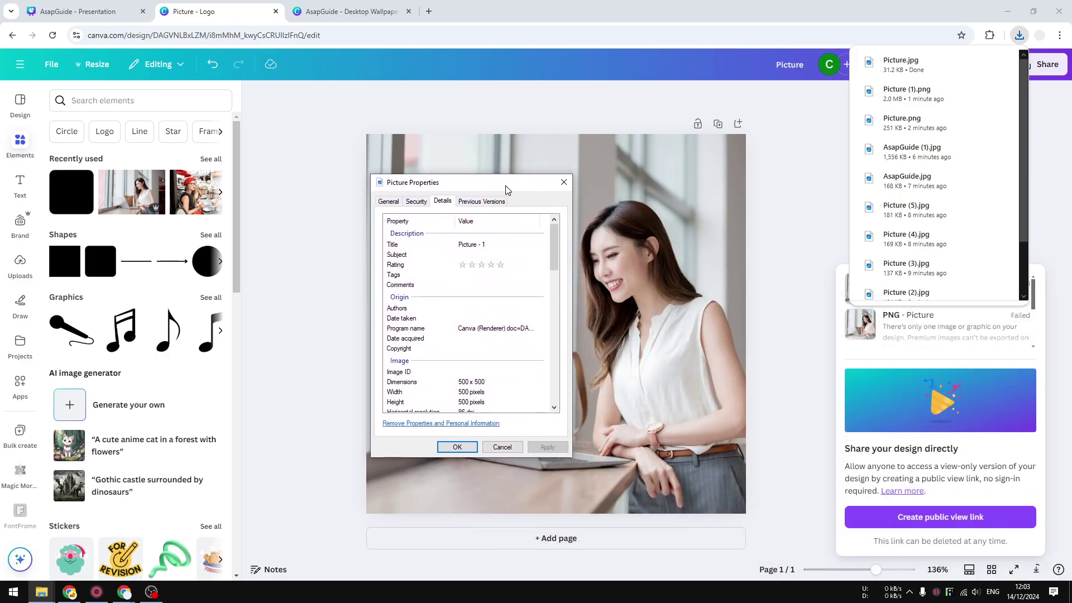
{"action": "left_click_drag", "start_coordinate": [550, 238], "coordinate": [550, 254]}
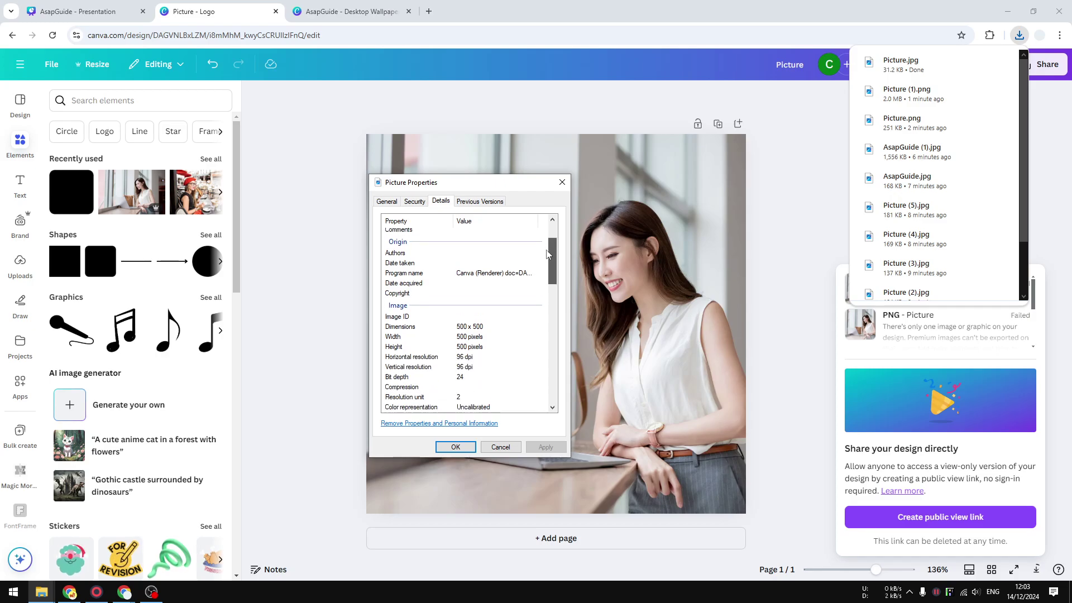
{"action": "left_click", "coordinate": [444, 452]}
Step: Close the downloads list, then reopen the download settings with JPG as the file type
{"action": "left_click", "coordinate": [770, 279]}
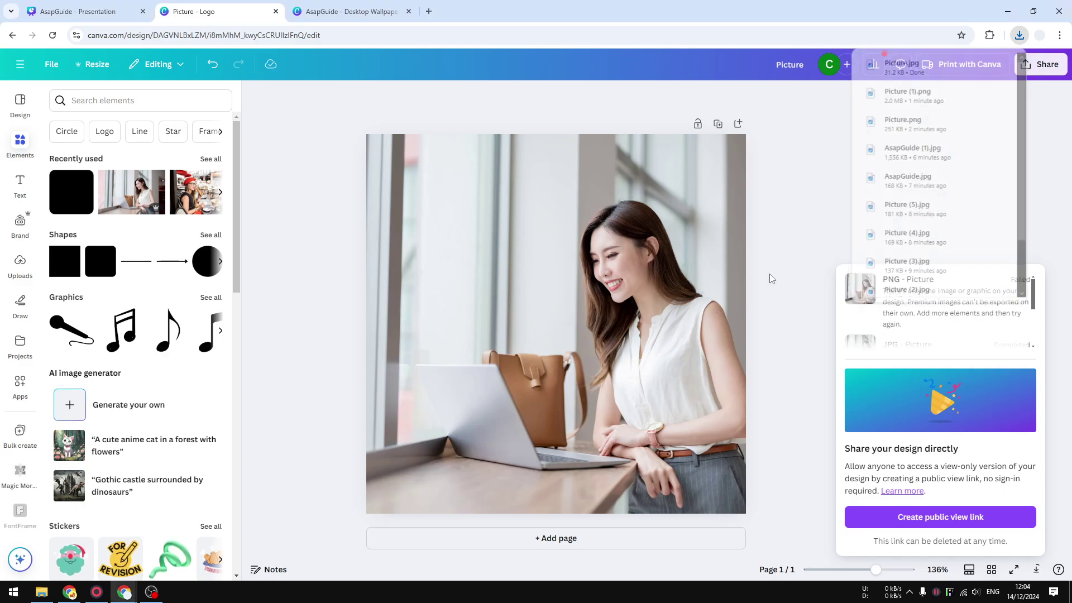
{"action": "left_click", "coordinate": [1042, 64]}
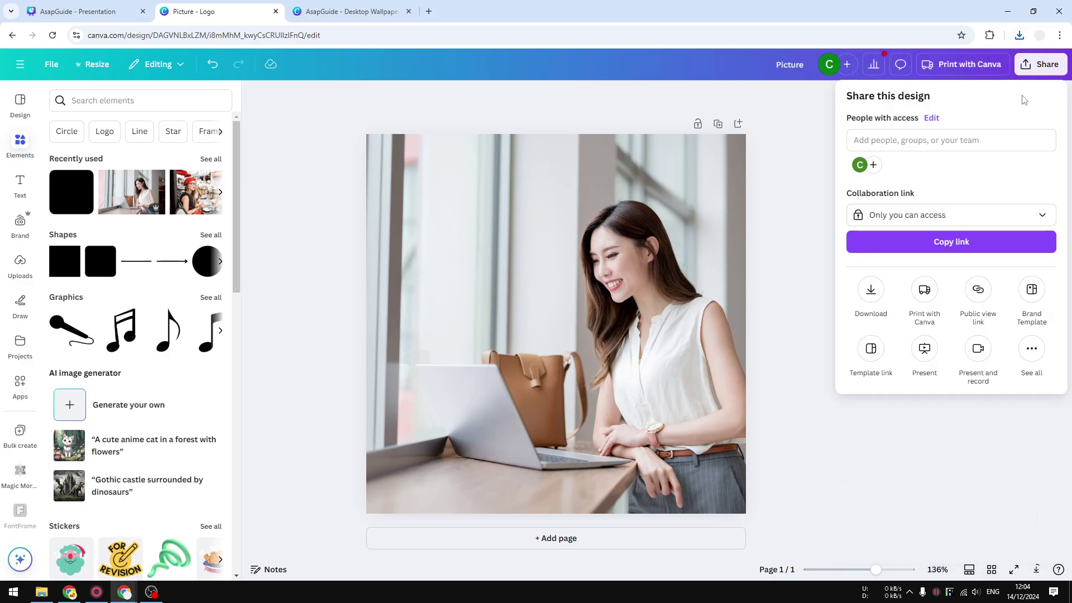
{"action": "left_click", "coordinate": [876, 289]}
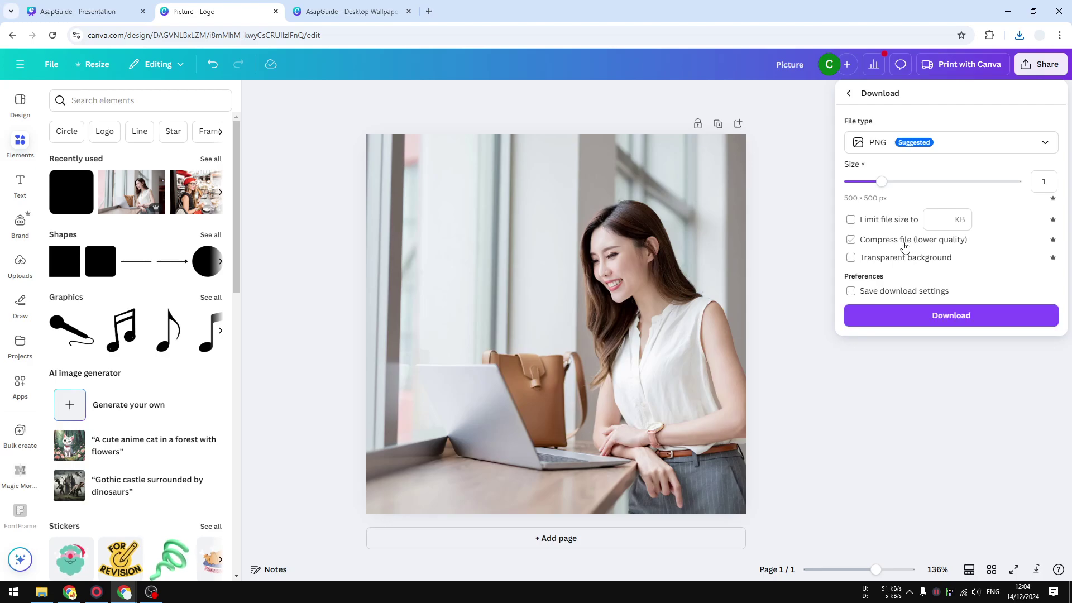
{"action": "left_click", "coordinate": [904, 146]}
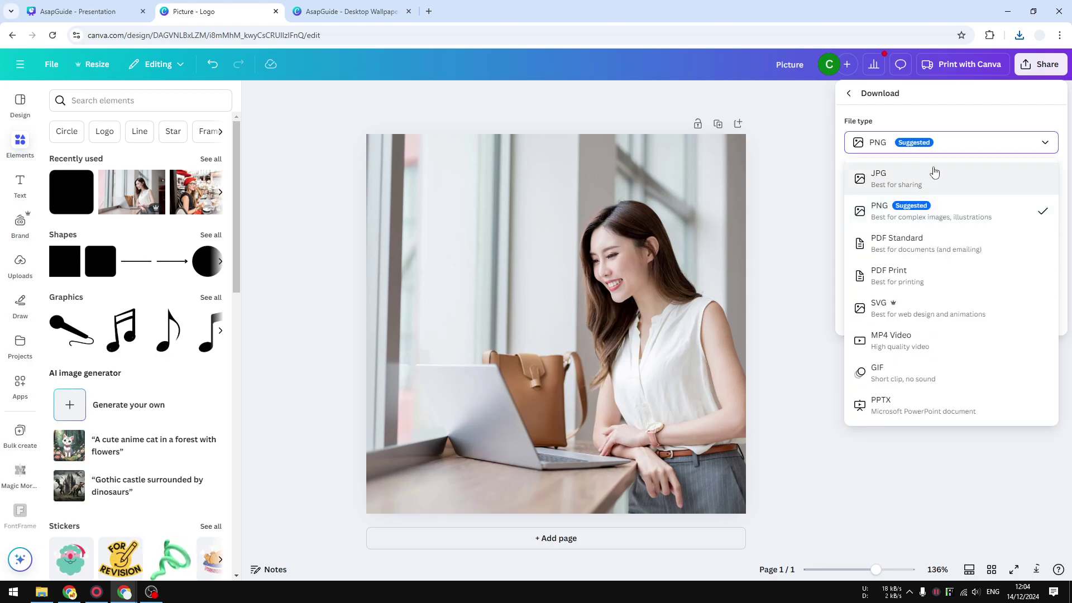
{"action": "left_click", "coordinate": [963, 173]}
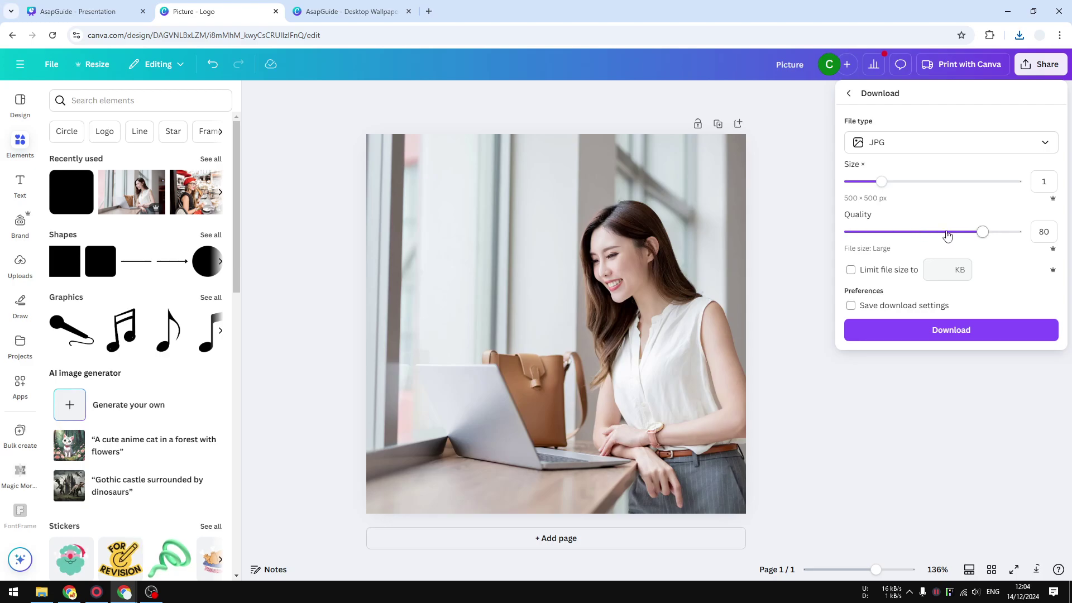
Step: Set JPG quality to 100 and size to maximum 1,563 × 1,563 px, then download
{"action": "left_click_drag", "start_coordinate": [984, 233], "coordinate": [833, 255]}
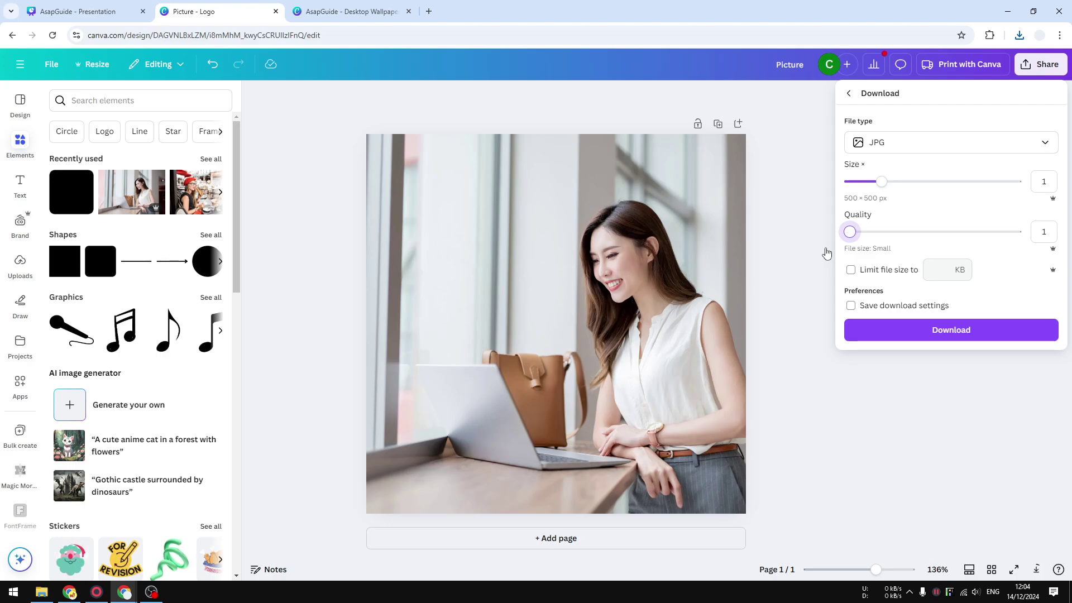
{"action": "left_click_drag", "start_coordinate": [850, 232], "coordinate": [1017, 236]}
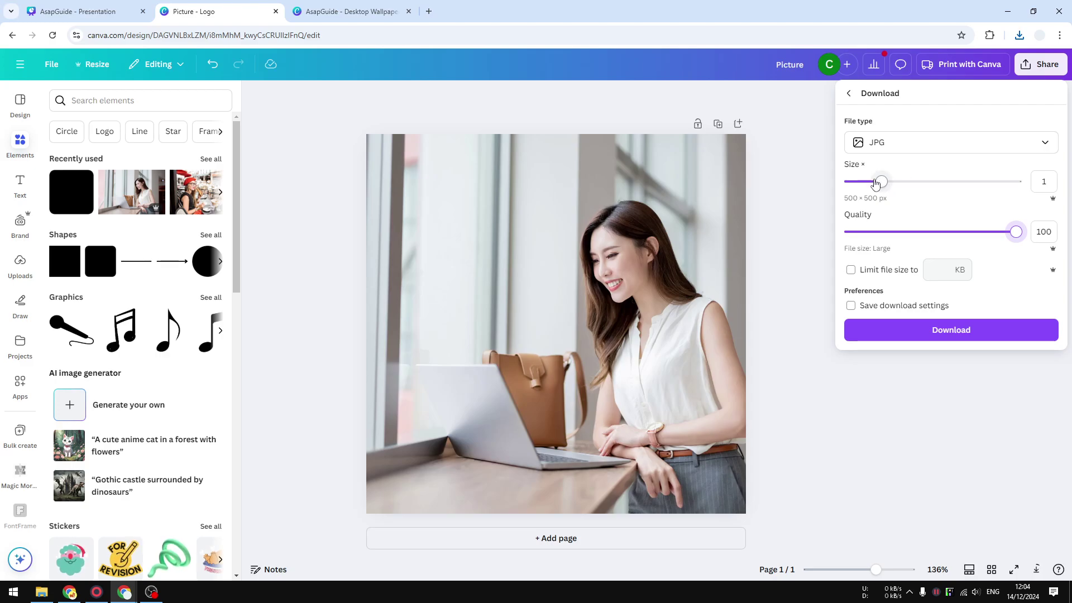
{"action": "left_click_drag", "start_coordinate": [879, 183], "coordinate": [1057, 166]}
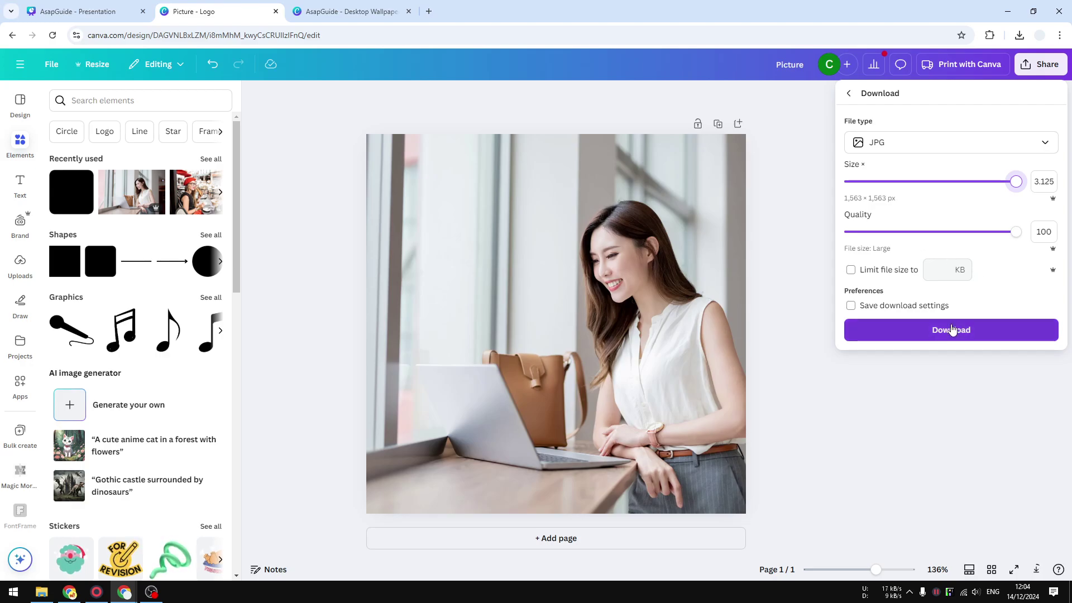
{"action": "left_click", "coordinate": [951, 329]}
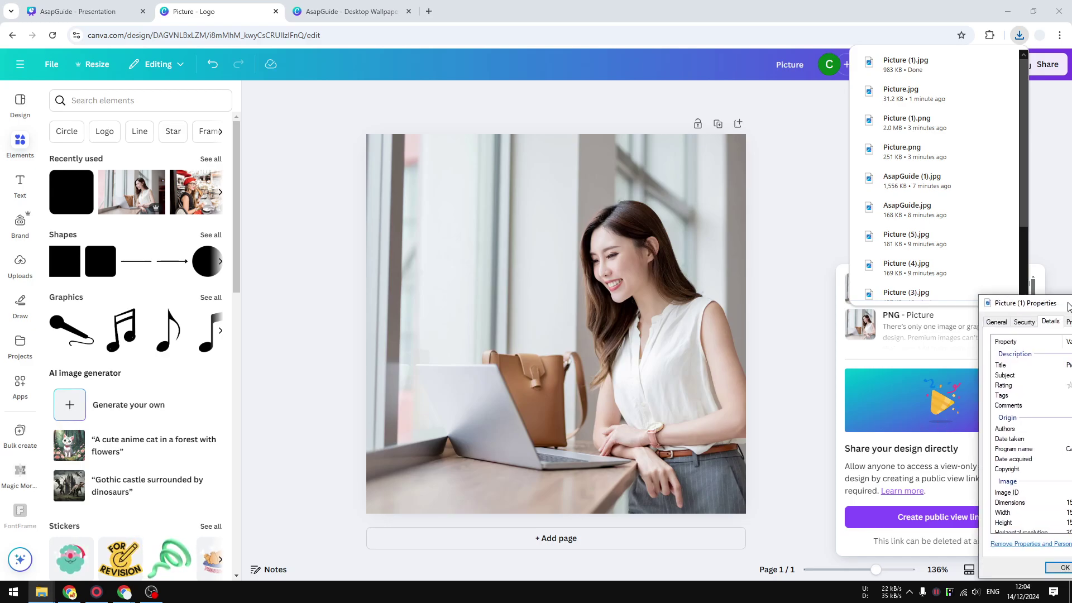
Step: Verify Picture (1).jpg shows 300 dpi horizontal and vertical resolution, then close its properties
{"action": "left_click_drag", "start_coordinate": [994, 297], "coordinate": [407, 176]}
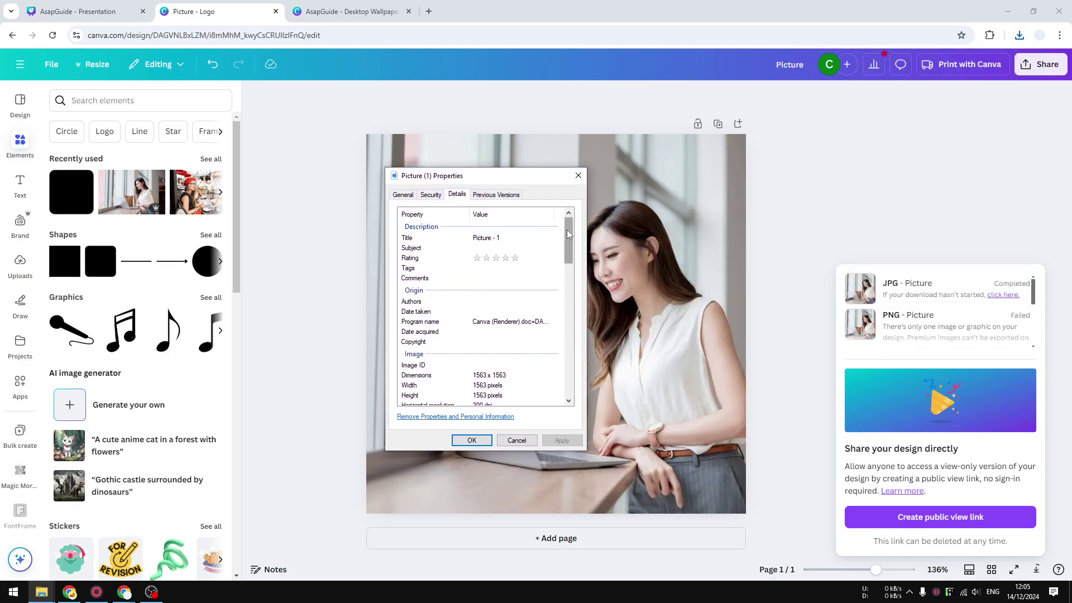
{"action": "scroll", "coordinate": [421, 323], "scroll_direction": "down", "scroll_amount": 3}
{"action": "left_click", "coordinate": [422, 321]}
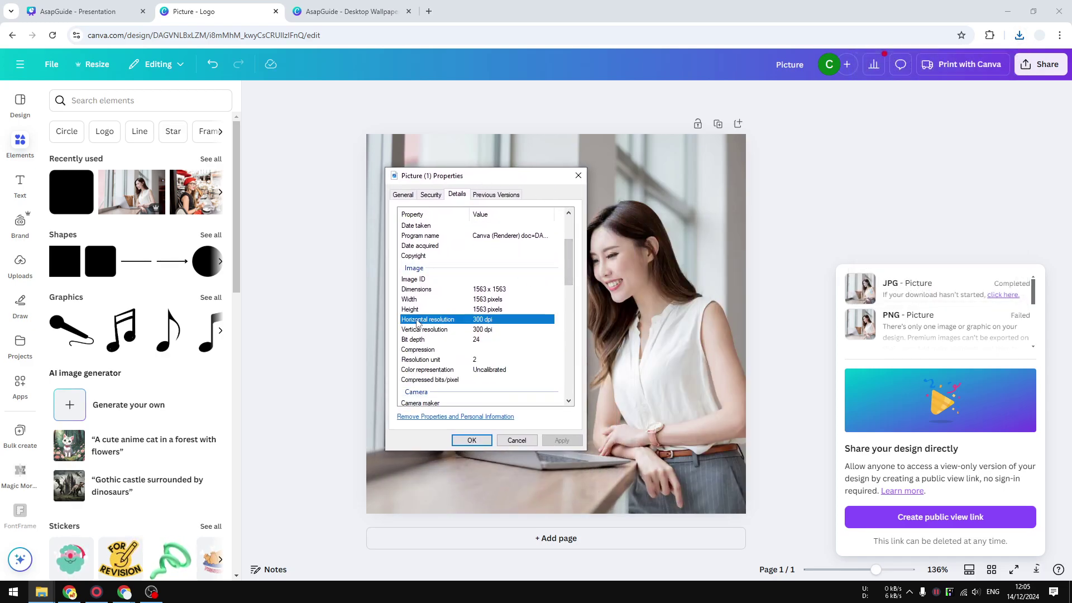
{"action": "left_click", "coordinate": [461, 330]}
{"action": "left_click", "coordinate": [500, 321]}
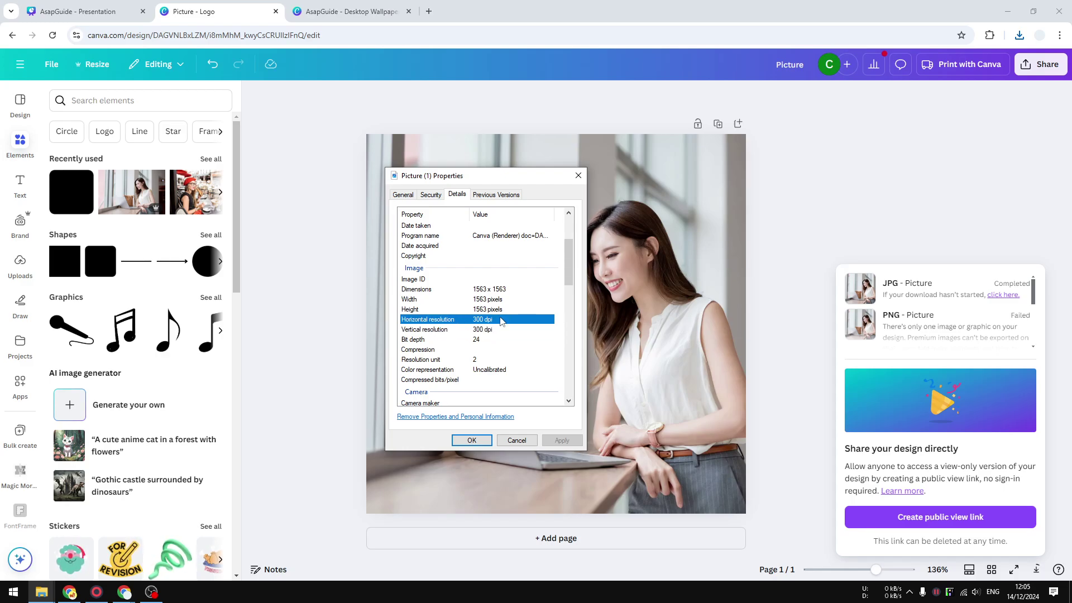
{"action": "left_click", "coordinate": [579, 176]}
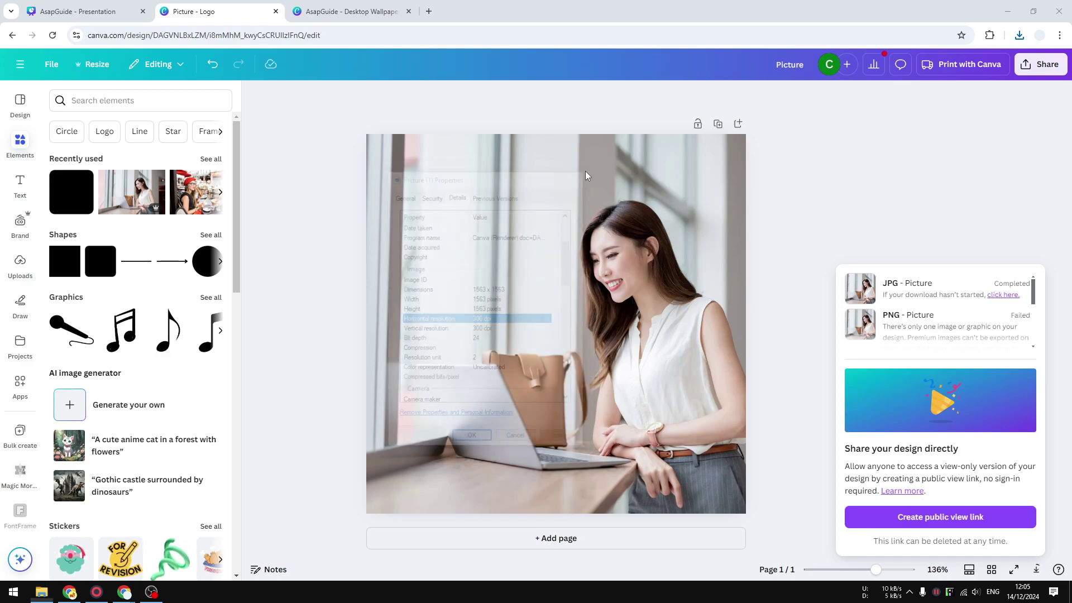
Step: Set the Picture download size to the maximum 3.125, then go to the AsapGuide Desktop Wallpaper design
{"action": "left_click", "coordinate": [1040, 64]}
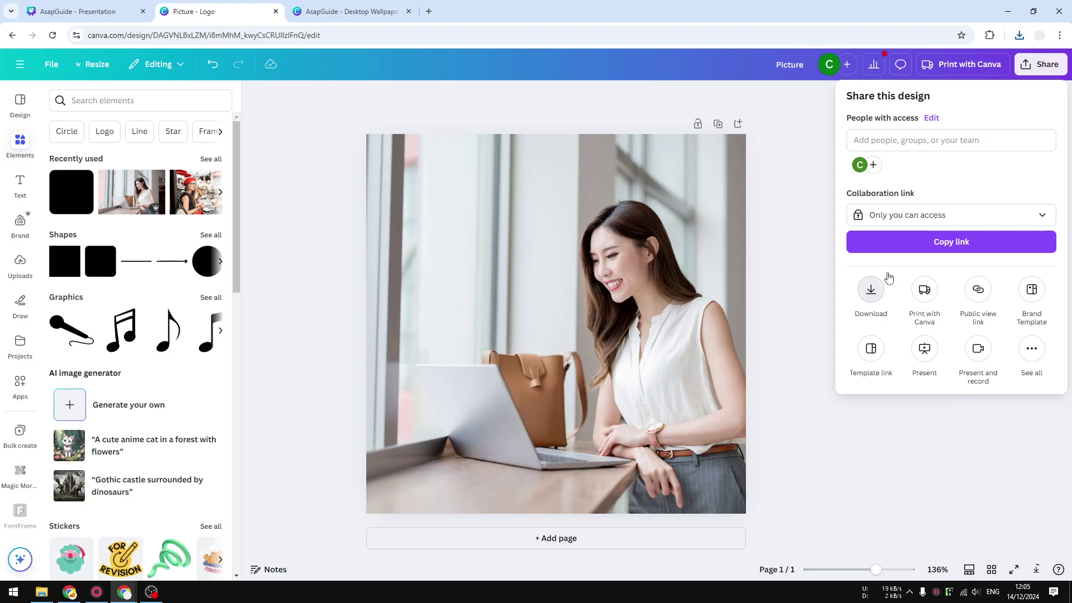
{"action": "left_click", "coordinate": [869, 291]}
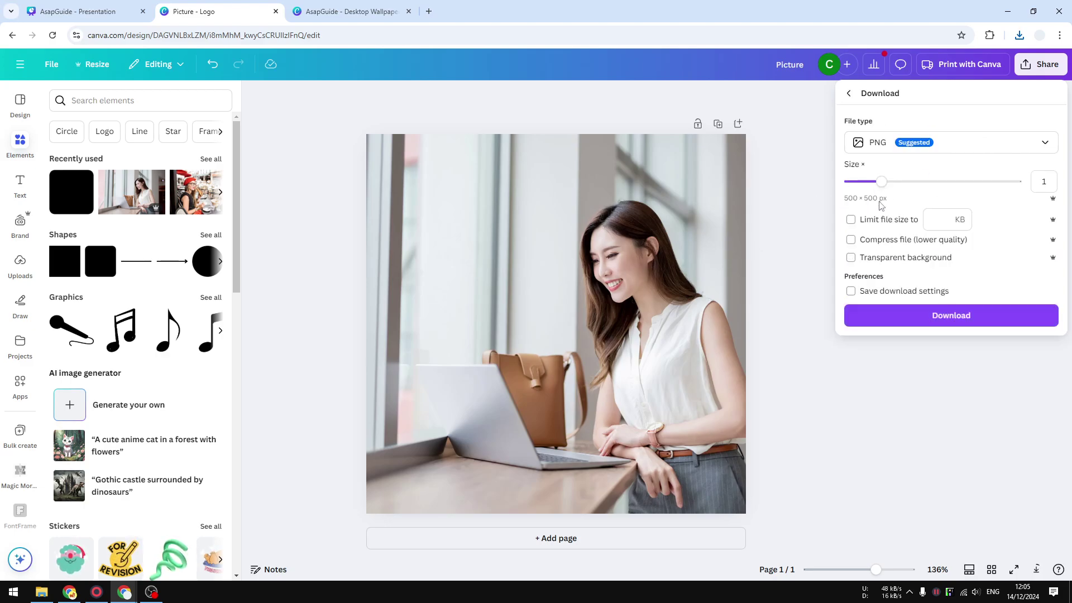
{"action": "left_click_drag", "start_coordinate": [881, 184], "coordinate": [1053, 187]}
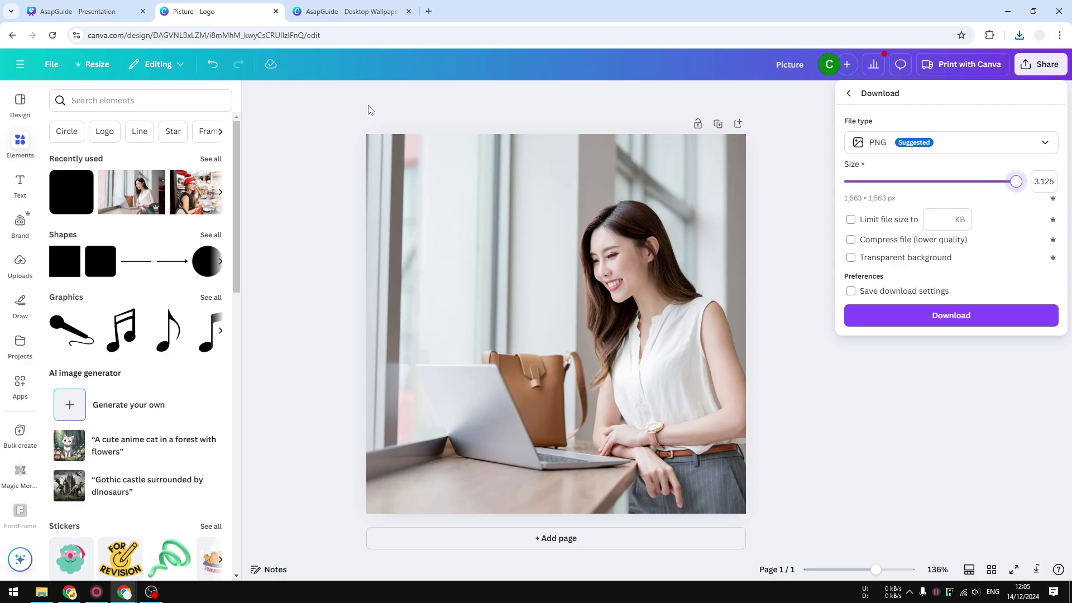
{"action": "left_click", "coordinate": [359, 6]}
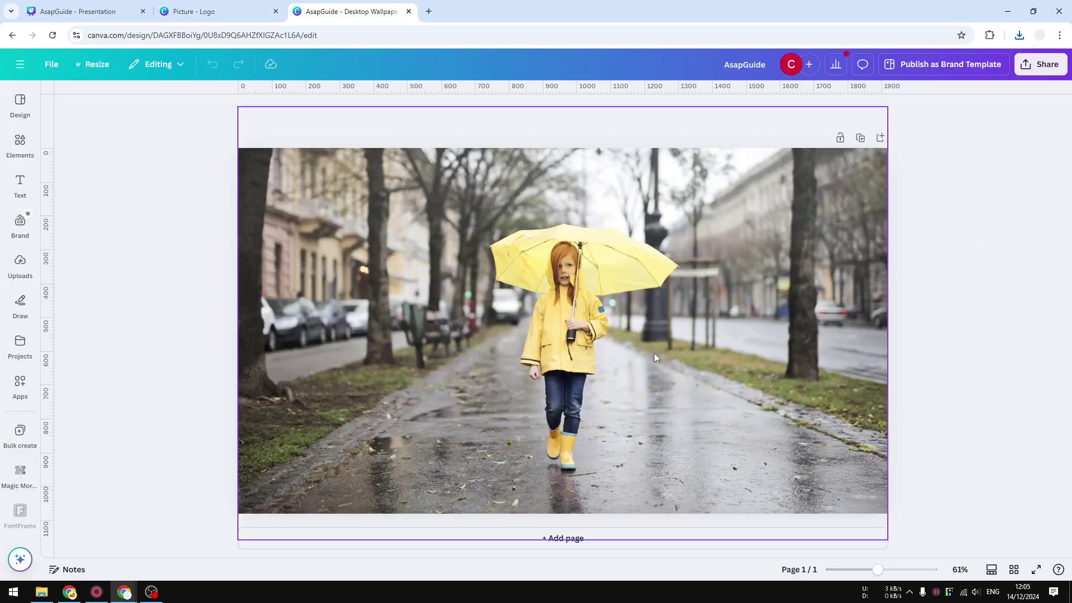
Step: Download the wallpaper as a JPG at maximum size, 6,000 × 3,375 px
{"action": "left_click", "coordinate": [1045, 76]}
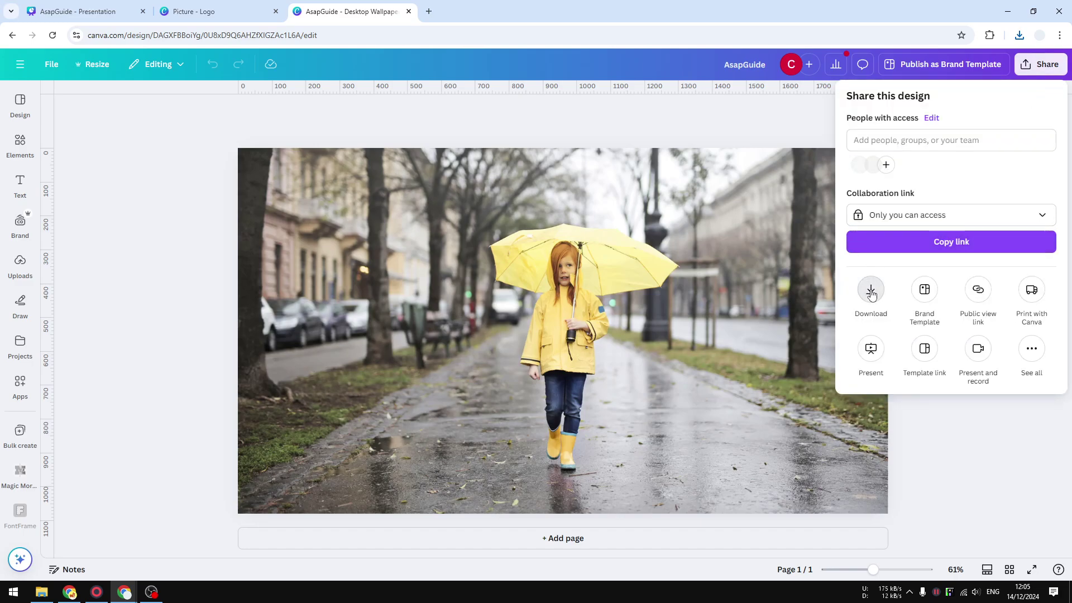
{"action": "left_click", "coordinate": [871, 291]}
{"action": "left_click", "coordinate": [893, 142]}
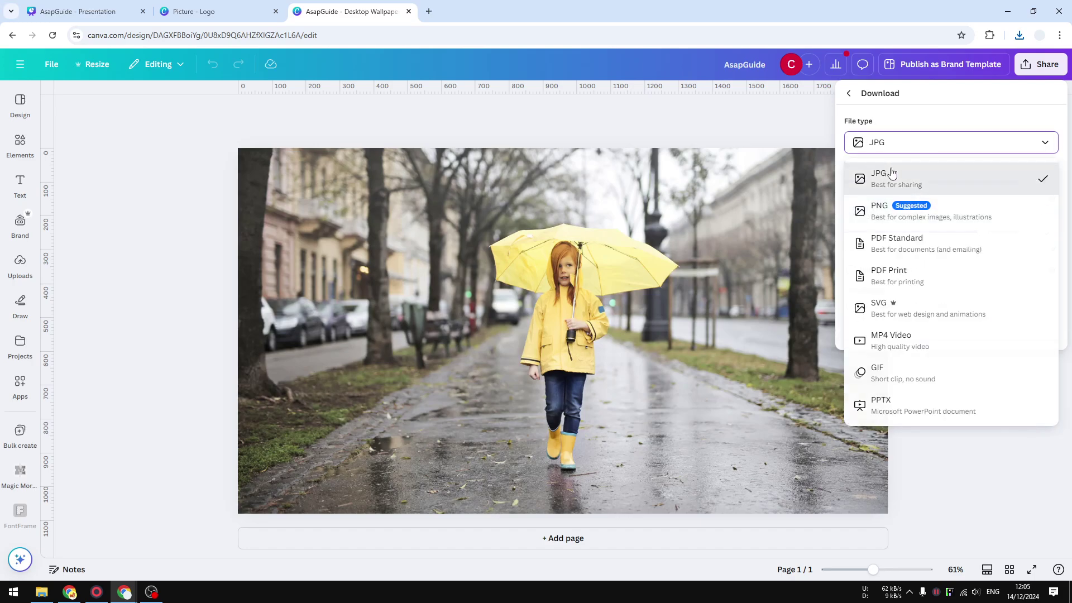
{"action": "left_click", "coordinate": [891, 173]}
{"action": "left_click_drag", "start_coordinate": [880, 181], "coordinate": [1035, 181]}
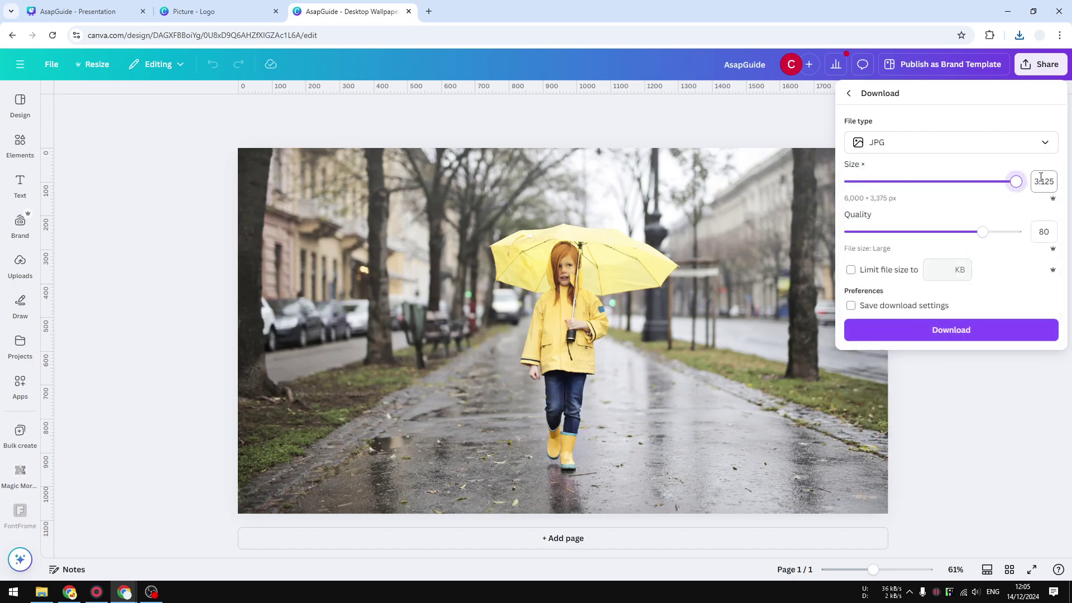
{"action": "left_click", "coordinate": [979, 336]}
Step: Reopen the download settings and bring up File Explorer to find AsapGuide.jpg
{"action": "left_click", "coordinate": [1045, 70]}
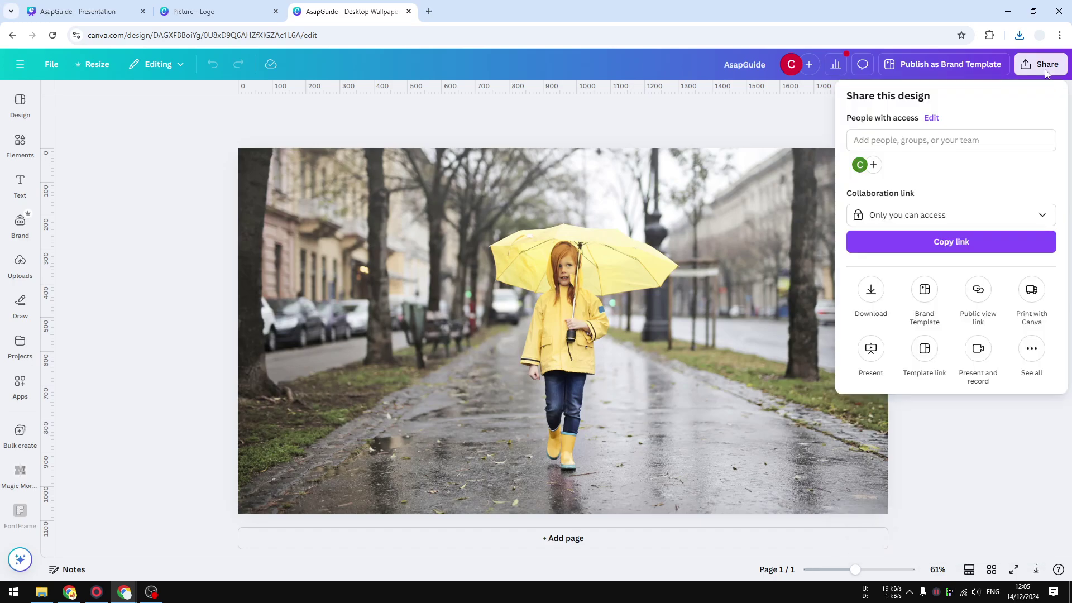
{"action": "left_click", "coordinate": [870, 289]}
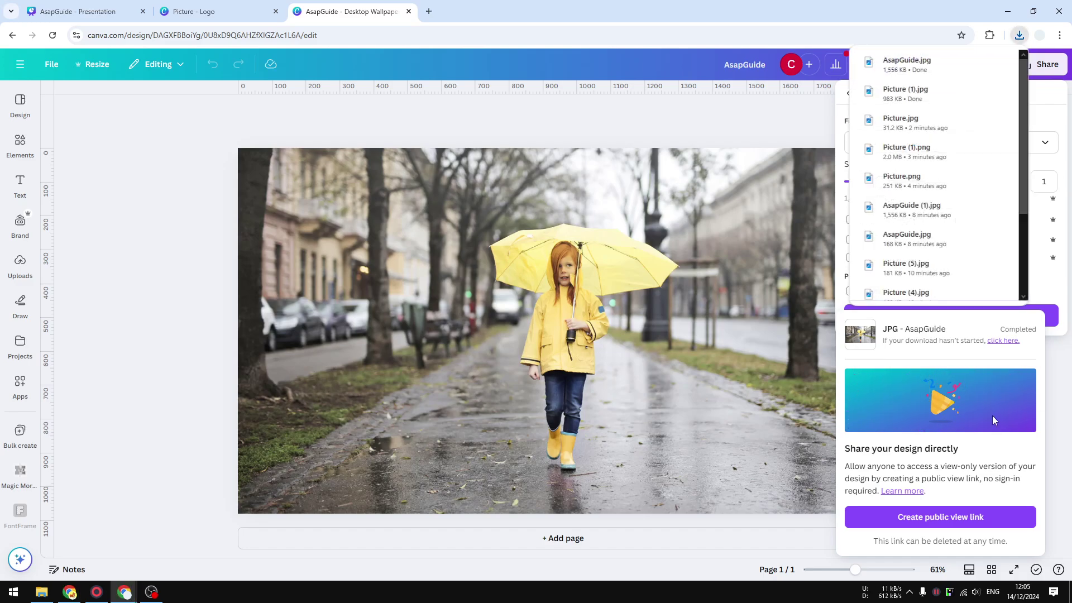
{"action": "key", "text": "super+e"}
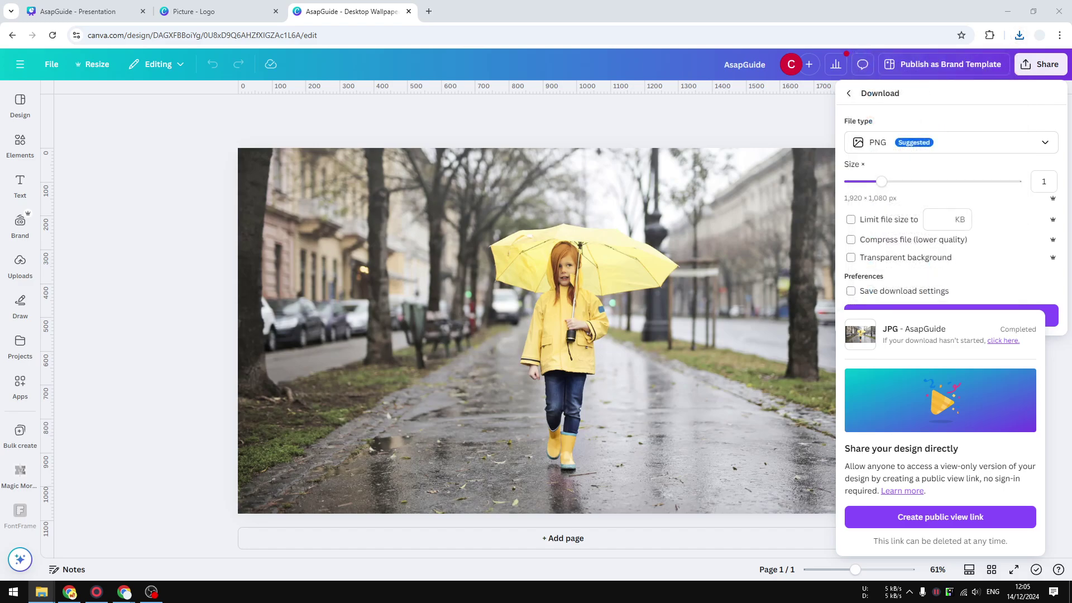
Step: Confirm AsapGuide.jpg is 6000 × 3375 pixels at 300 dpi, then close its properties
{"action": "left_click_drag", "start_coordinate": [536, 295], "coordinate": [379, 209]}
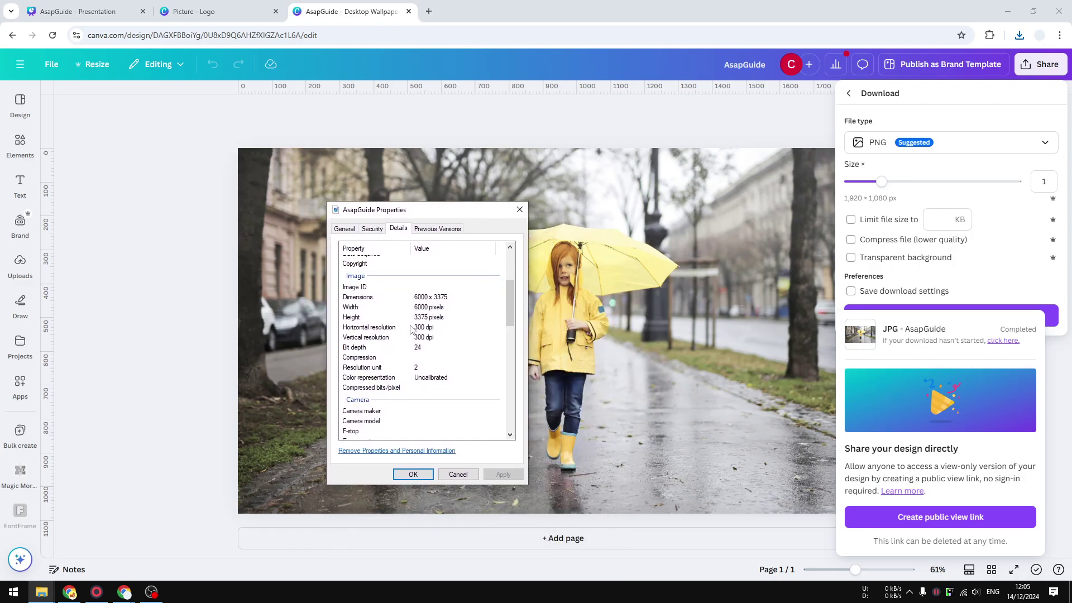
{"action": "left_click", "coordinate": [376, 331]}
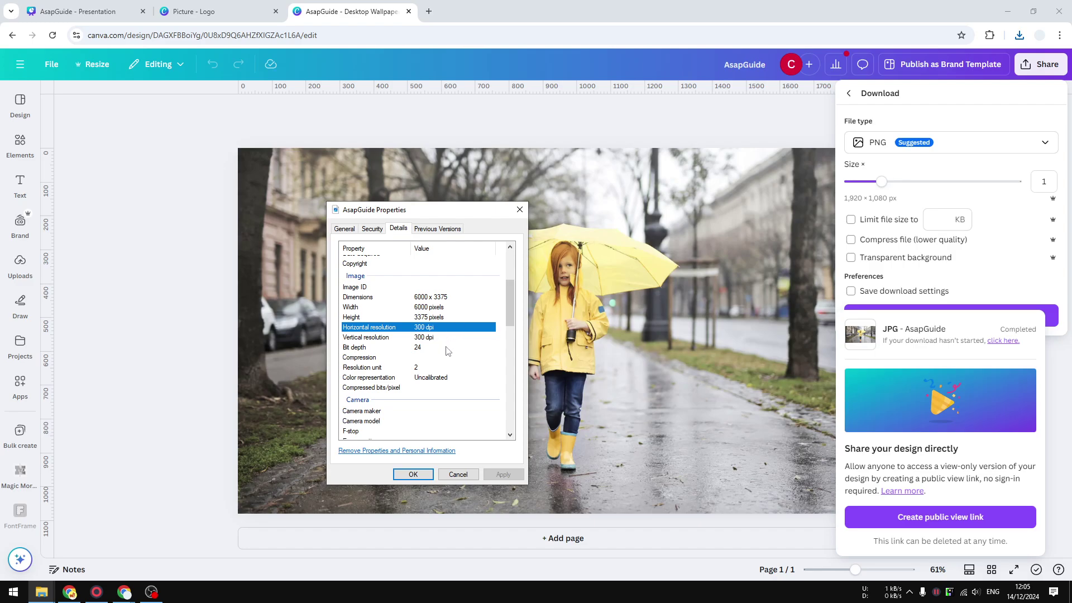
{"action": "left_click", "coordinate": [413, 473]}
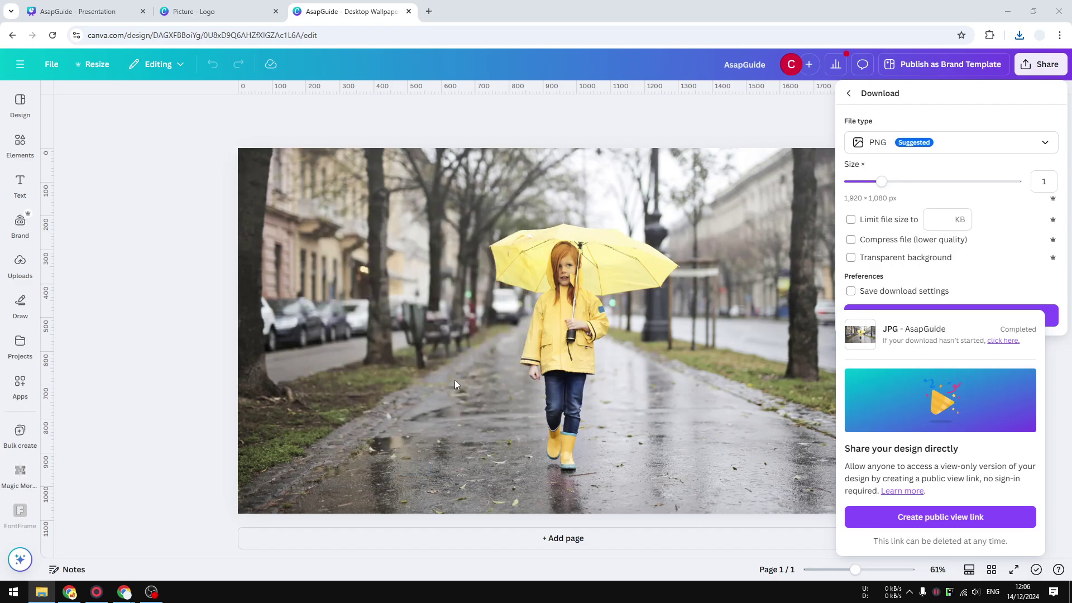